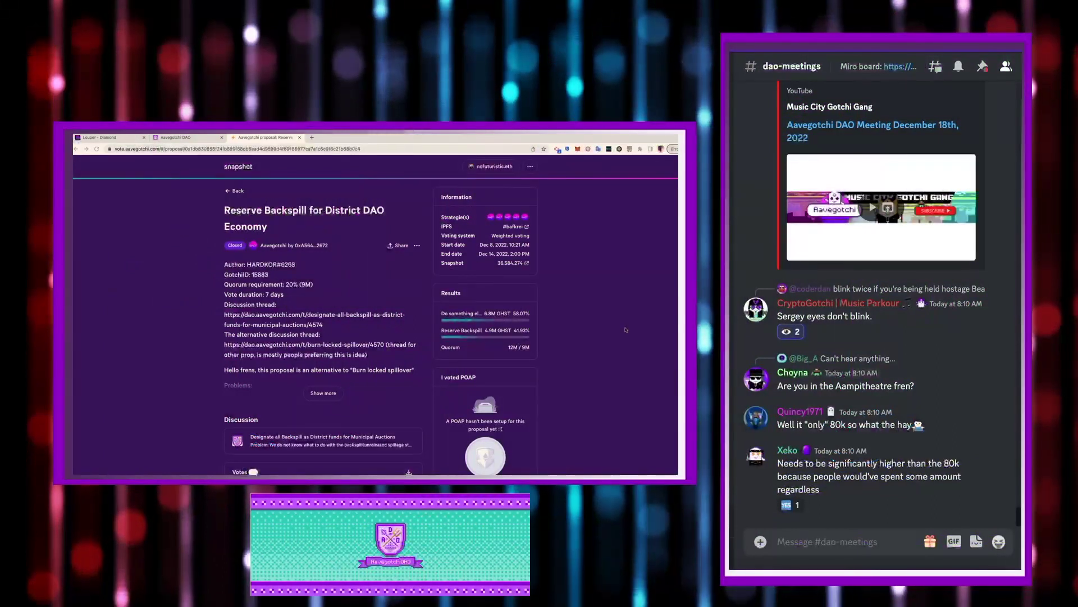
# - Switch from the backspill Snapshot proposal to the Aavegotchi DAO homepage tab
pyautogui.click(187, 139)
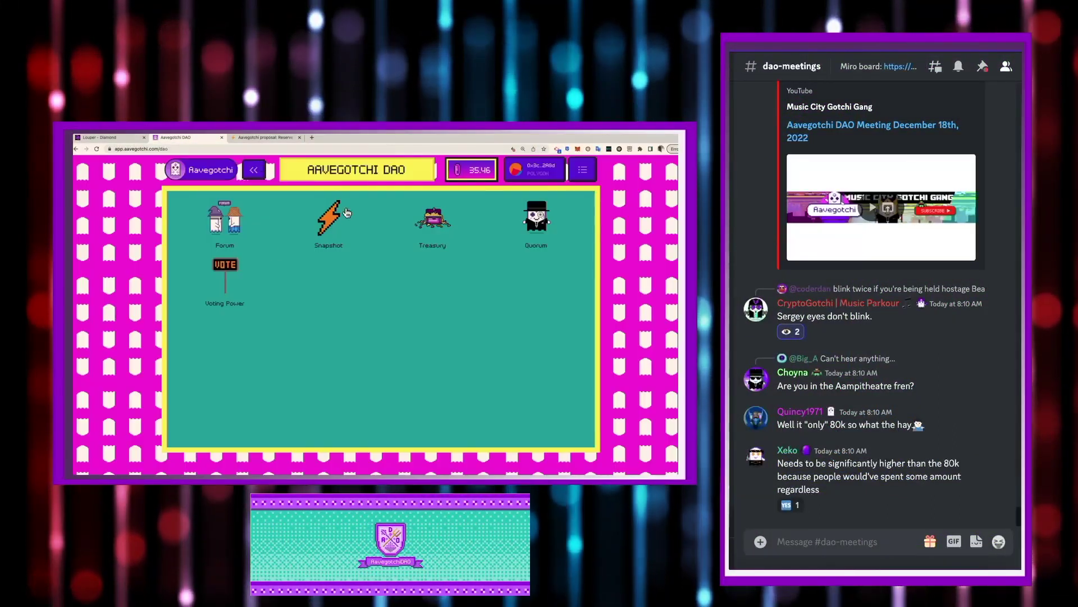
# - Open the 'Use Accumulated Spillover to Help Fund Aarena Token Drop' forum thread
pyautogui.click(218, 221)
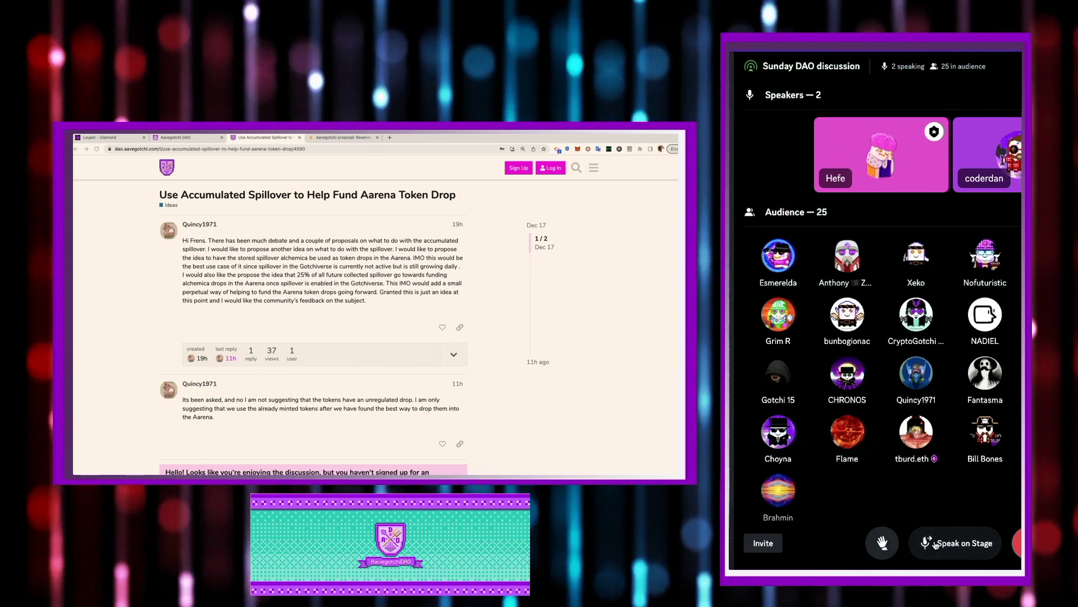
pyautogui.click(935, 545)
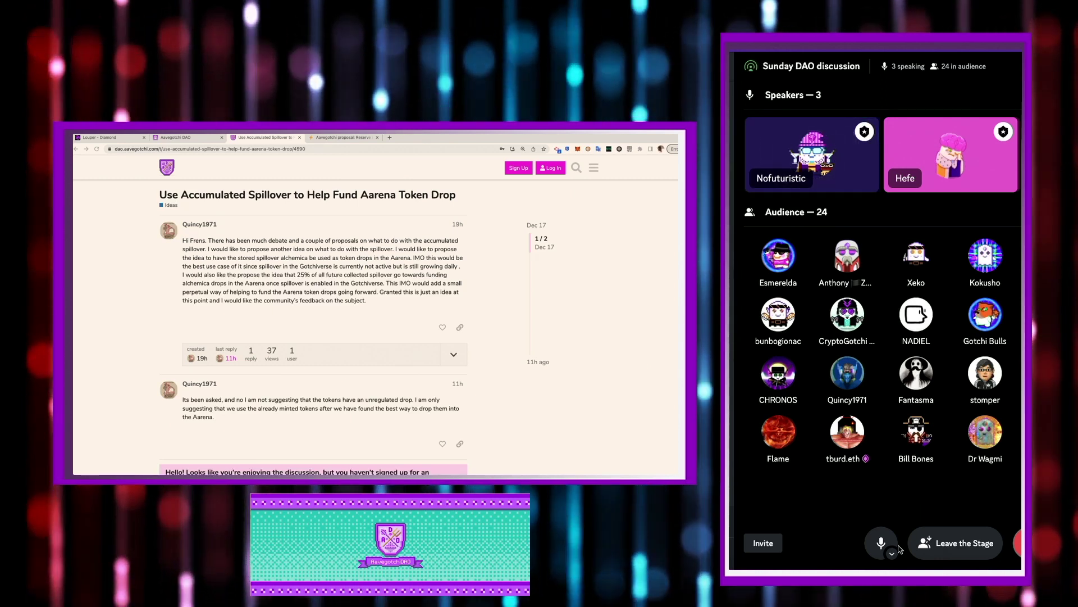
pyautogui.click(882, 544)
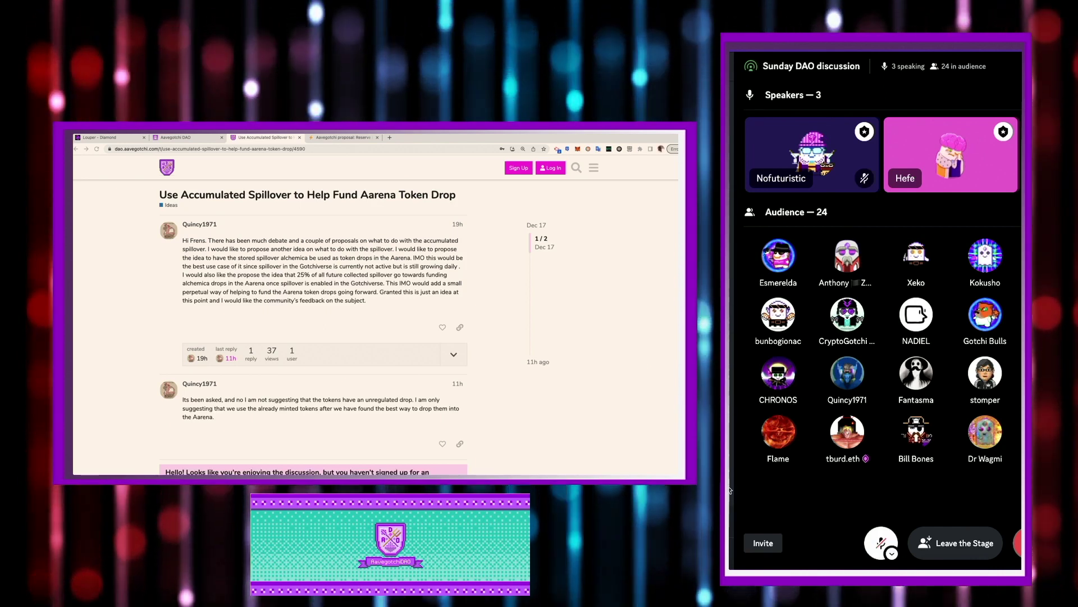
pyautogui.click(950, 540)
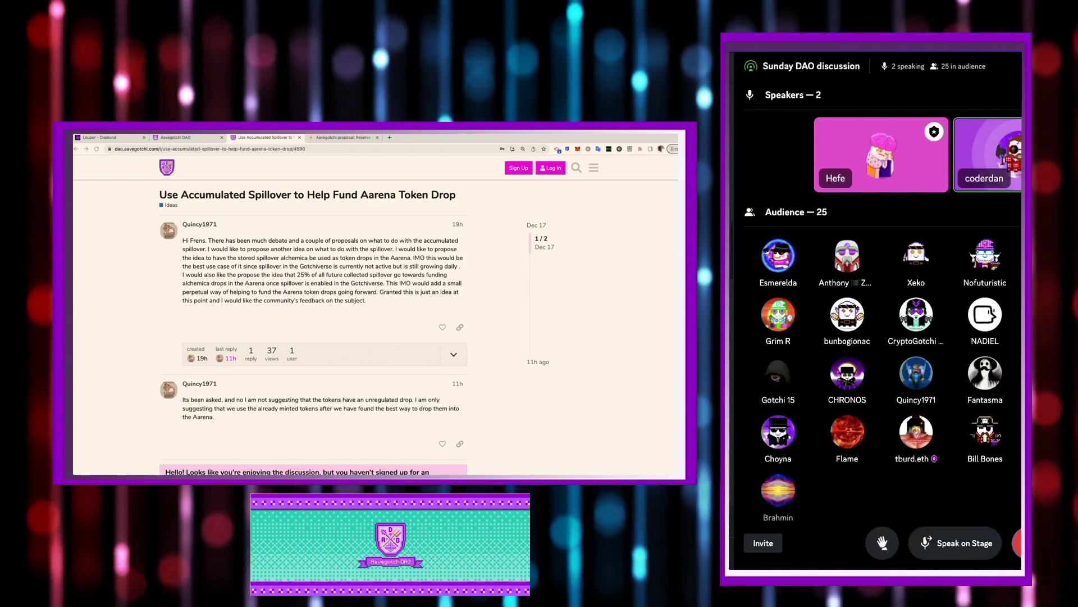